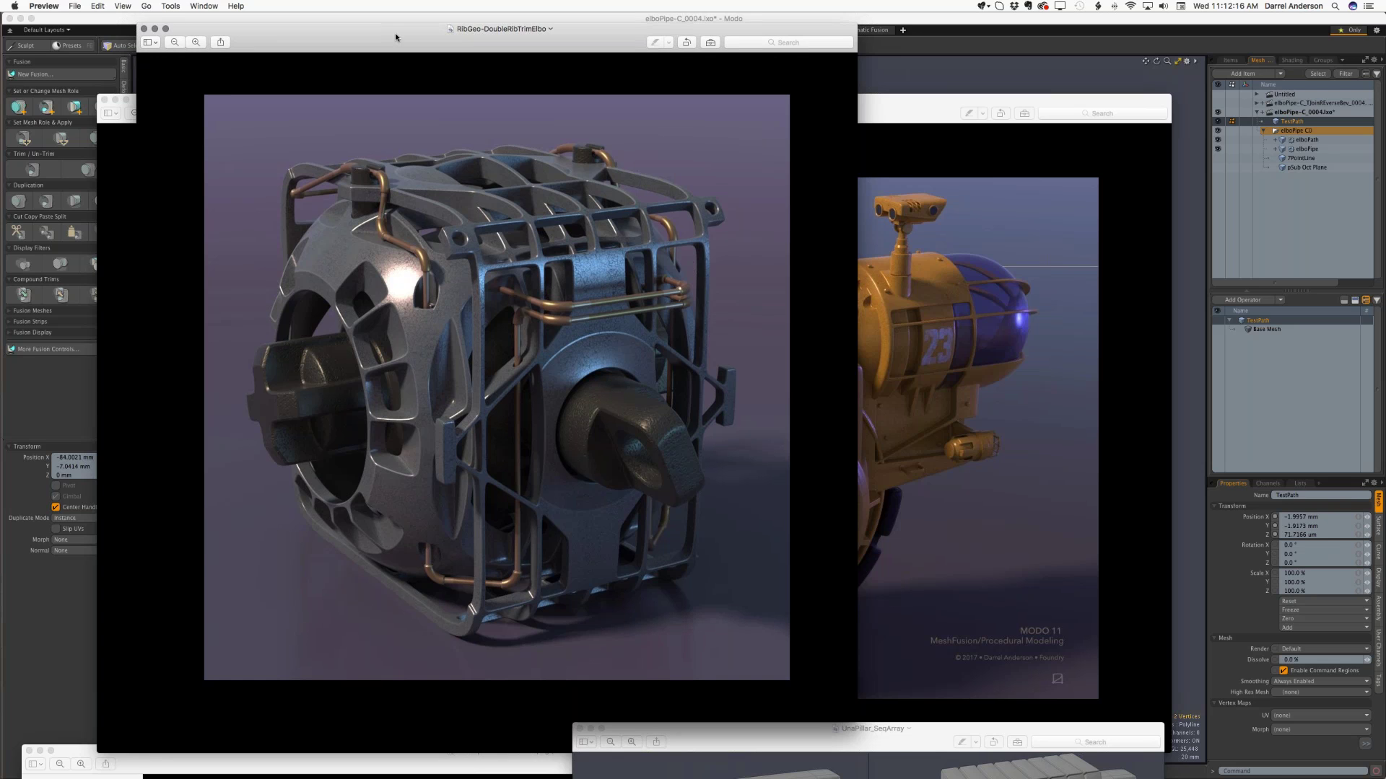
- Shift the RibGeo pipe-frame render window to the left in Preview
{"action": "left_click_drag", "start_coordinate": [396, 33], "coordinate": [348, 47]}
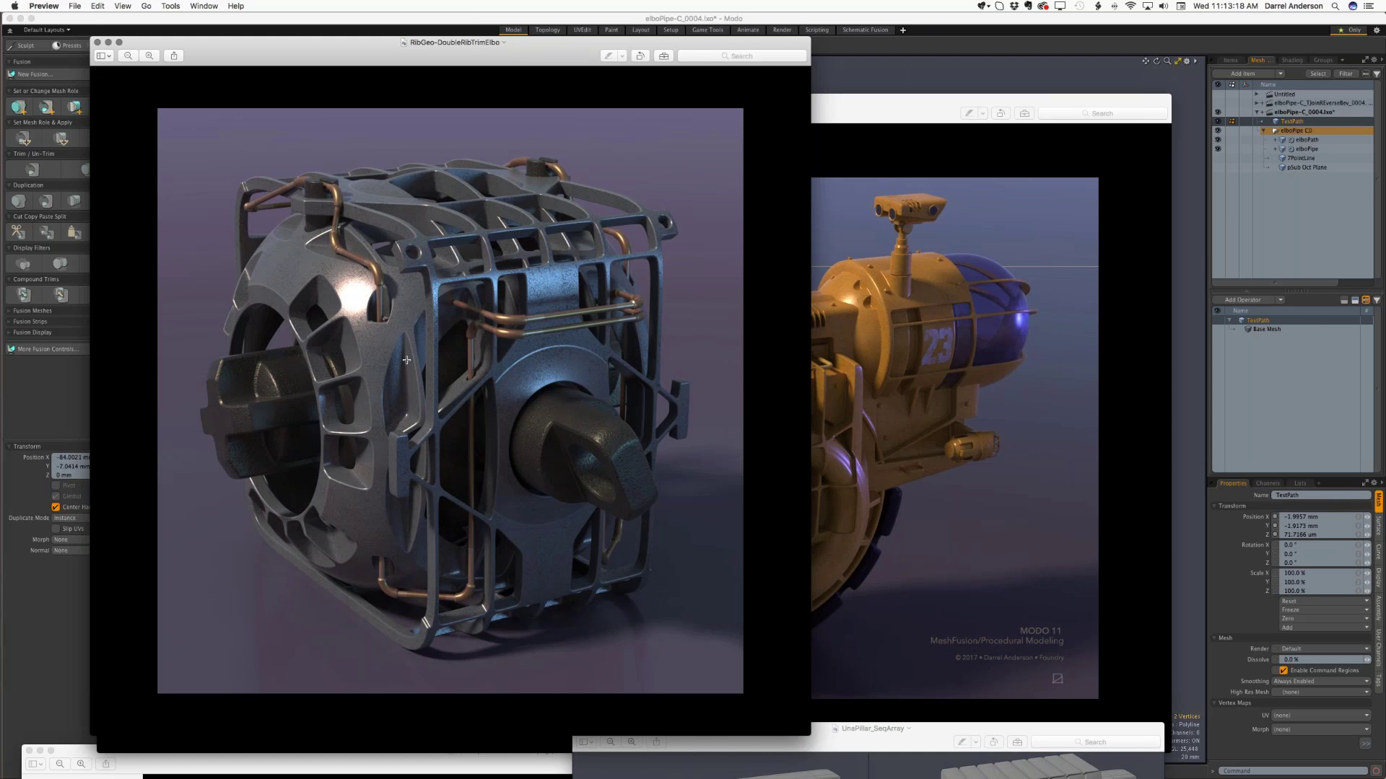
- Move the UnaPillar53 render up-left and center the UnaPillar_SeqArray build-stage grid over it
{"action": "left_click", "coordinate": [867, 106]}
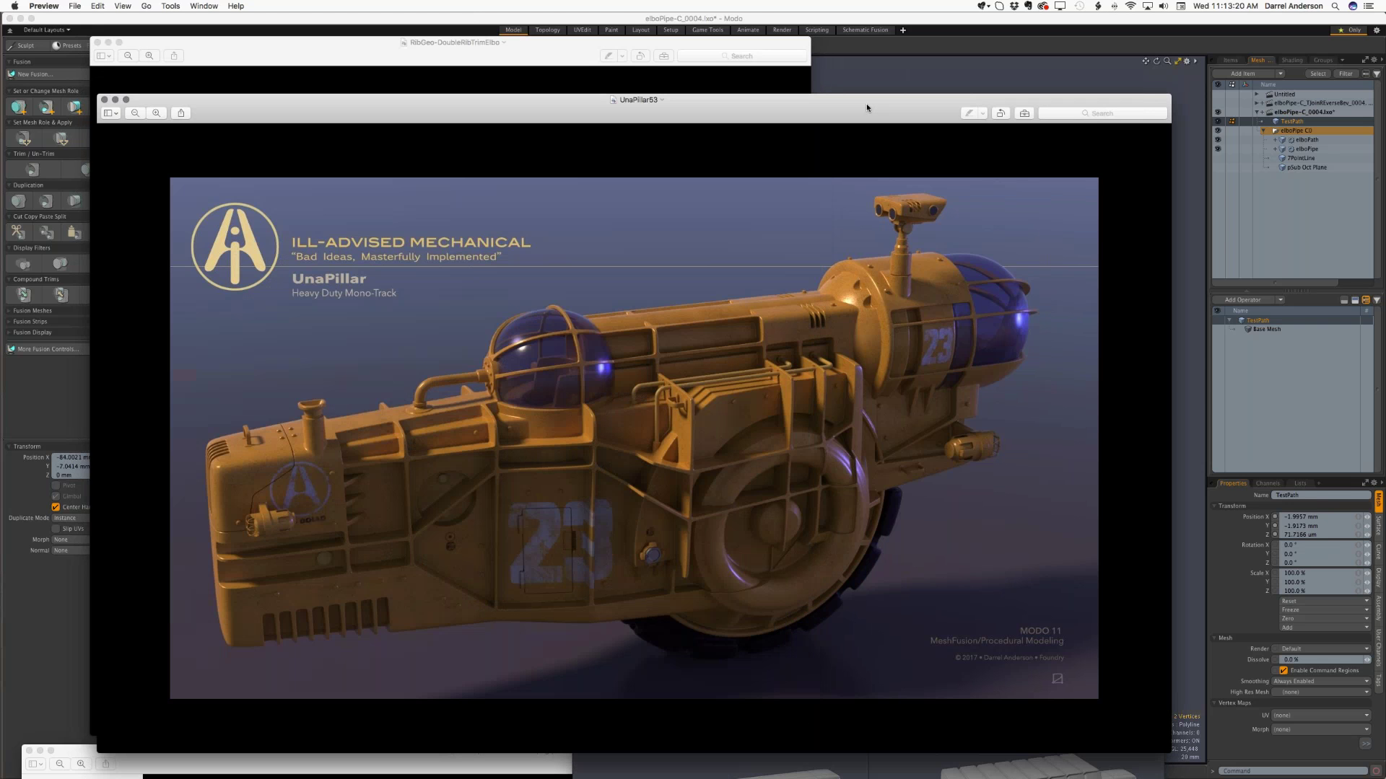
{"action": "left_click_drag", "start_coordinate": [867, 107], "coordinate": [795, 27]}
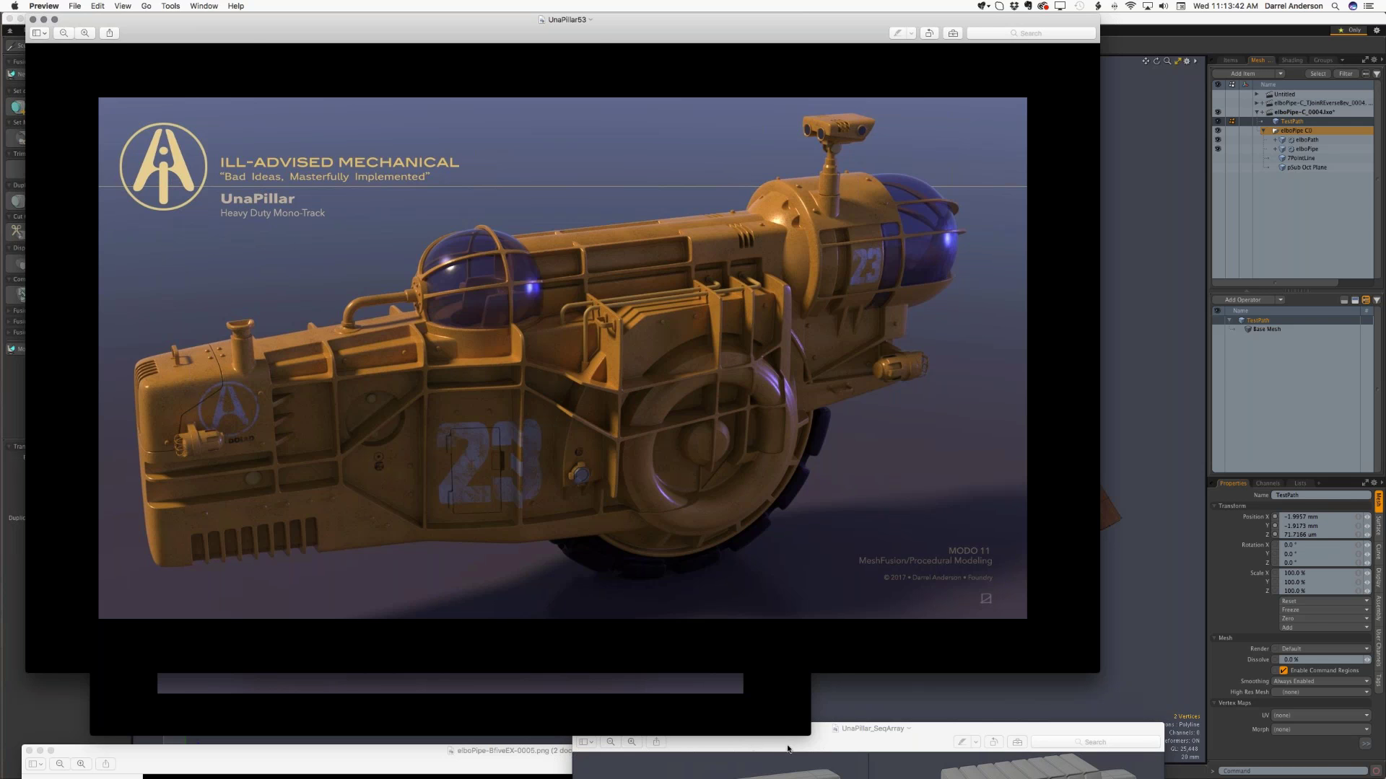
{"action": "left_click_drag", "start_coordinate": [940, 731], "coordinate": [607, 19]}
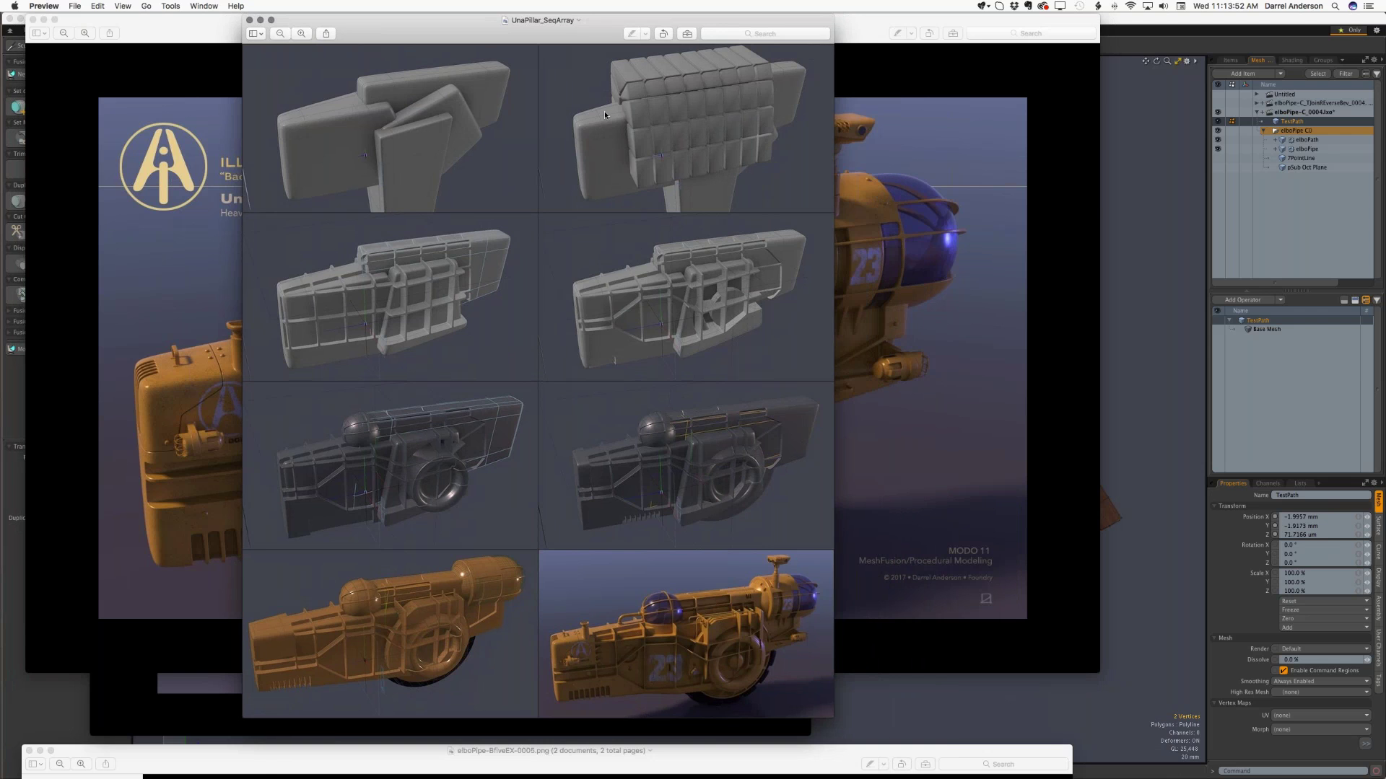
- Drag the UnaPillar_SeqArray grid down toward the bottom to reveal the UnaPillar53 render
{"action": "left_click_drag", "start_coordinate": [605, 20], "coordinate": [501, 18]}
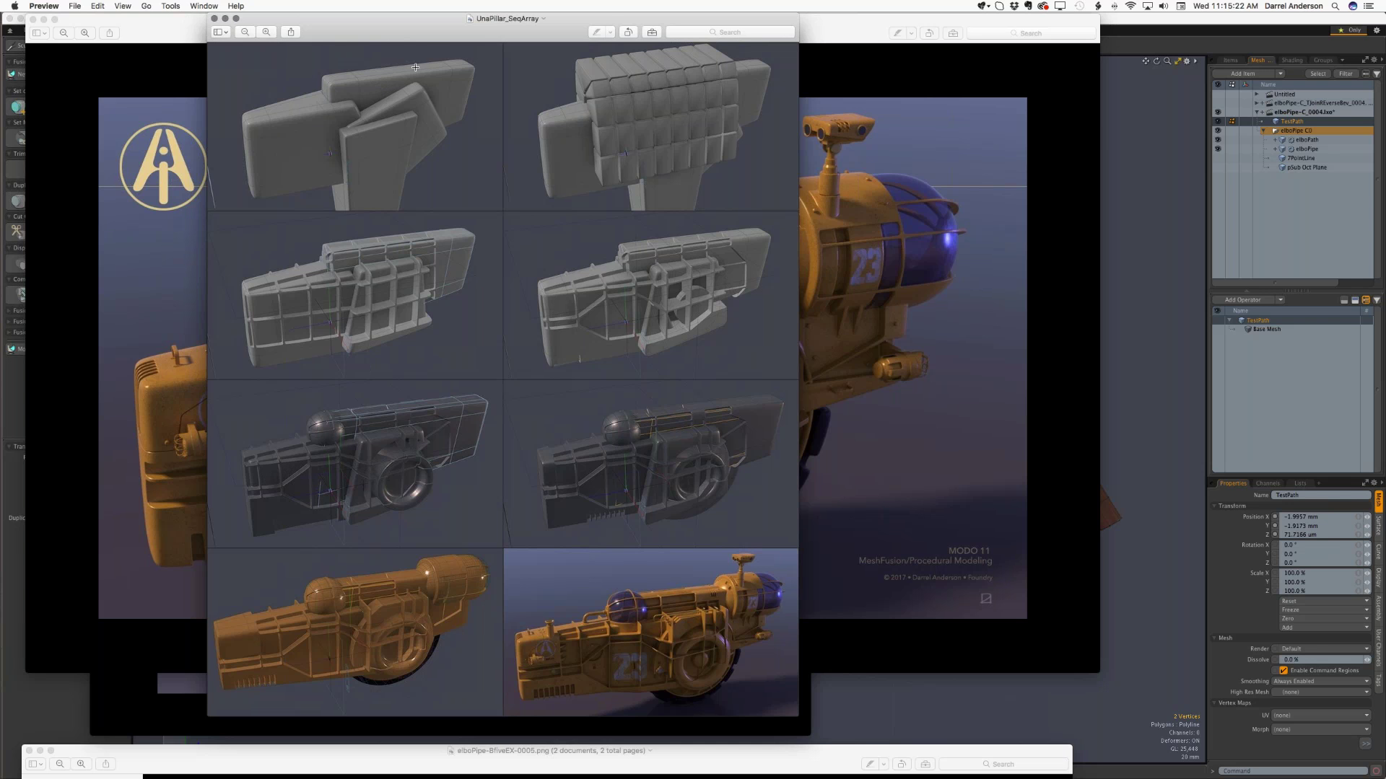
{"action": "left_click_drag", "start_coordinate": [413, 36], "coordinate": [529, 545]}
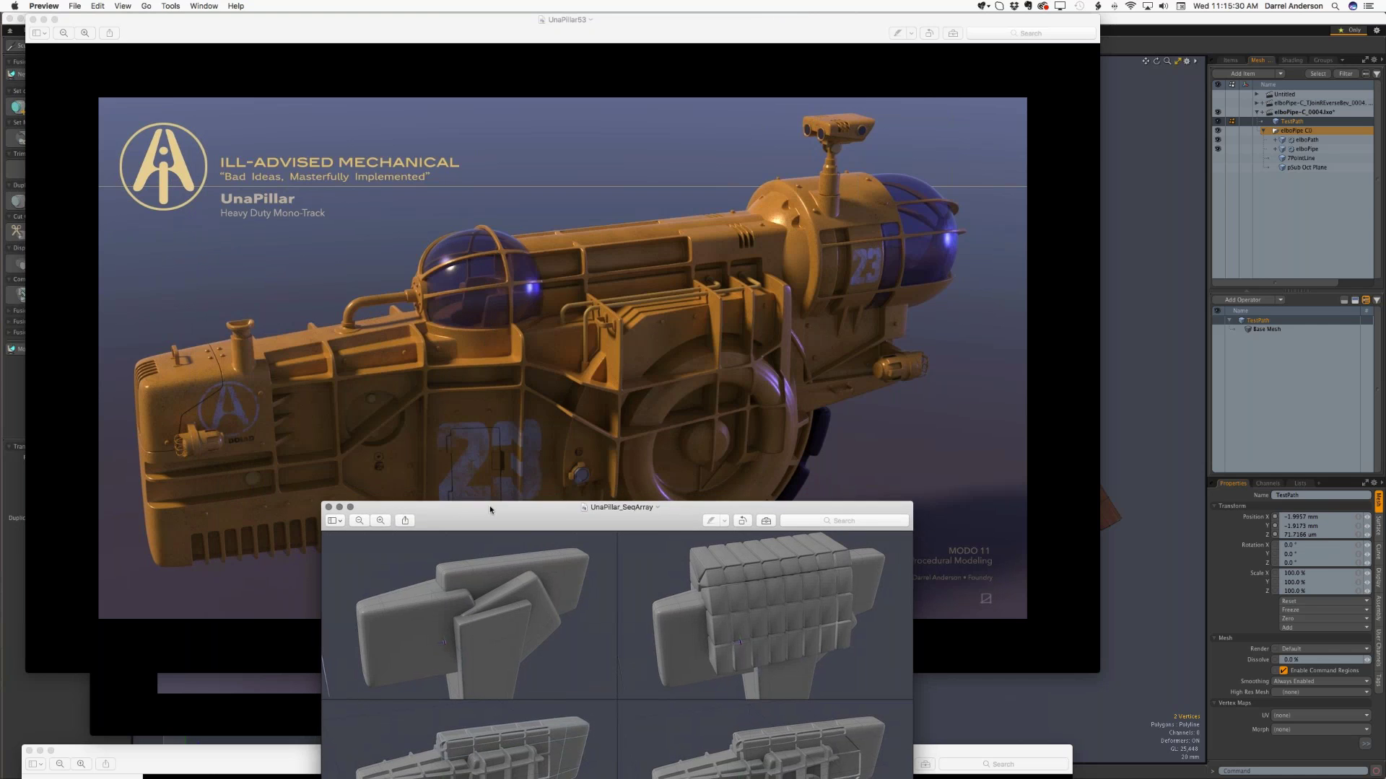
- Reposition the SeqArray grid and raise the elboPipe-BfiveEX-0005.png render into view
{"action": "left_click_drag", "start_coordinate": [491, 518], "coordinate": [471, 42]}
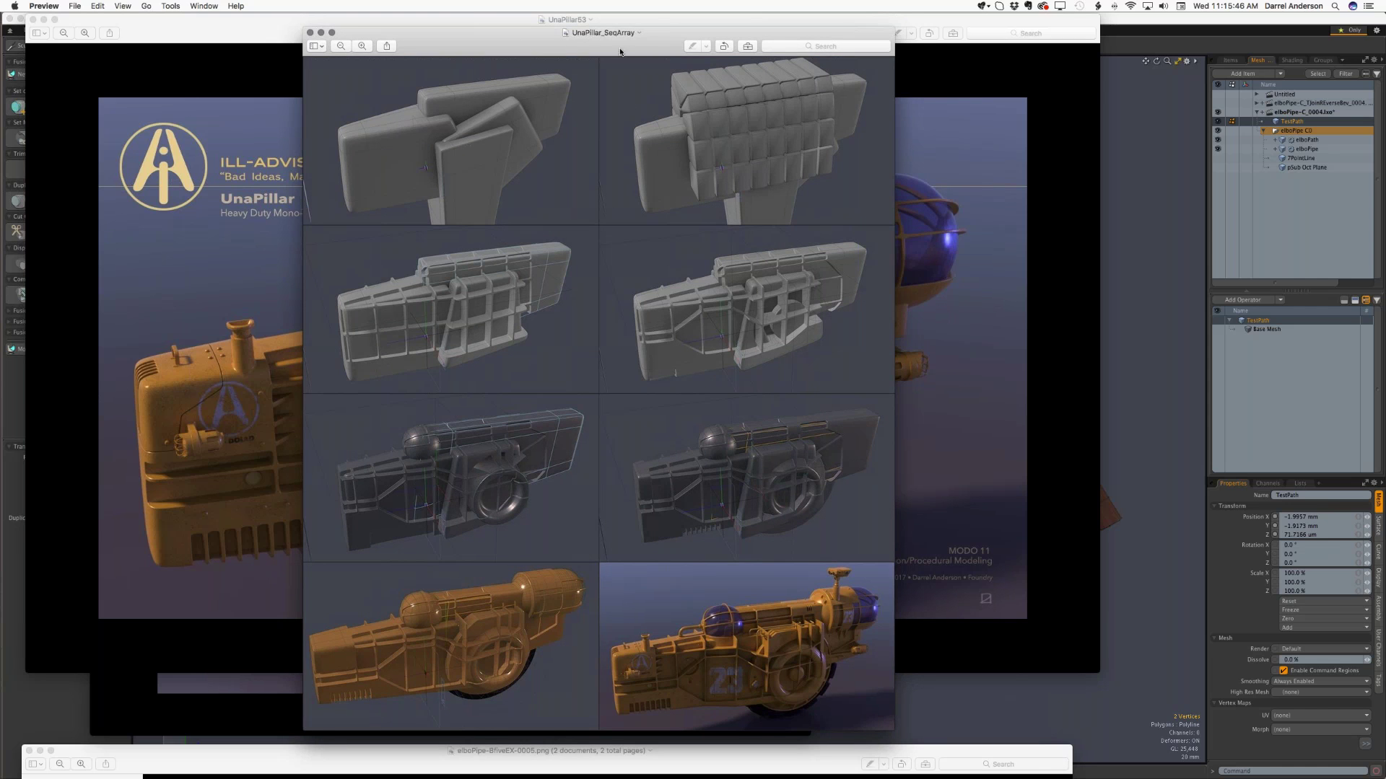
{"action": "left_click_drag", "start_coordinate": [624, 34], "coordinate": [538, 657]}
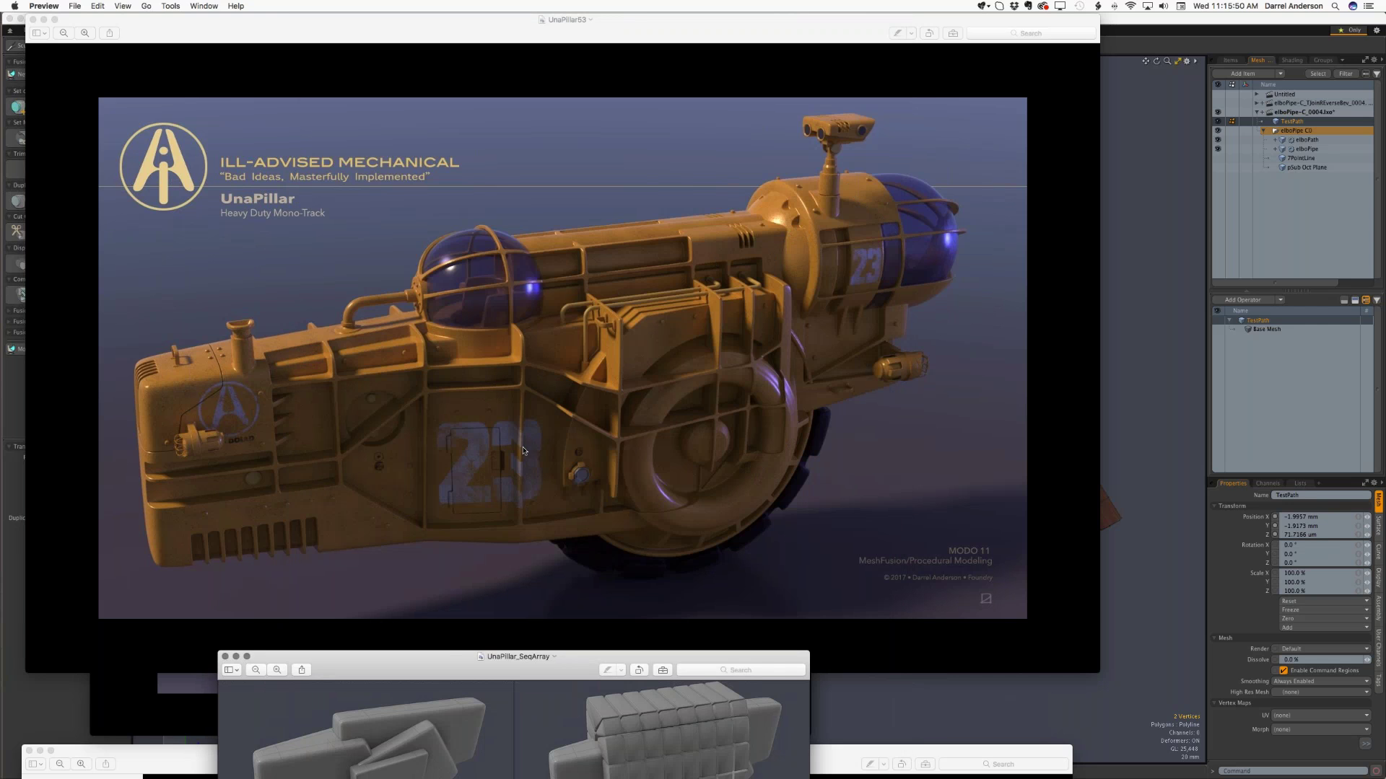
{"action": "left_click_drag", "start_coordinate": [456, 662], "coordinate": [624, 533]}
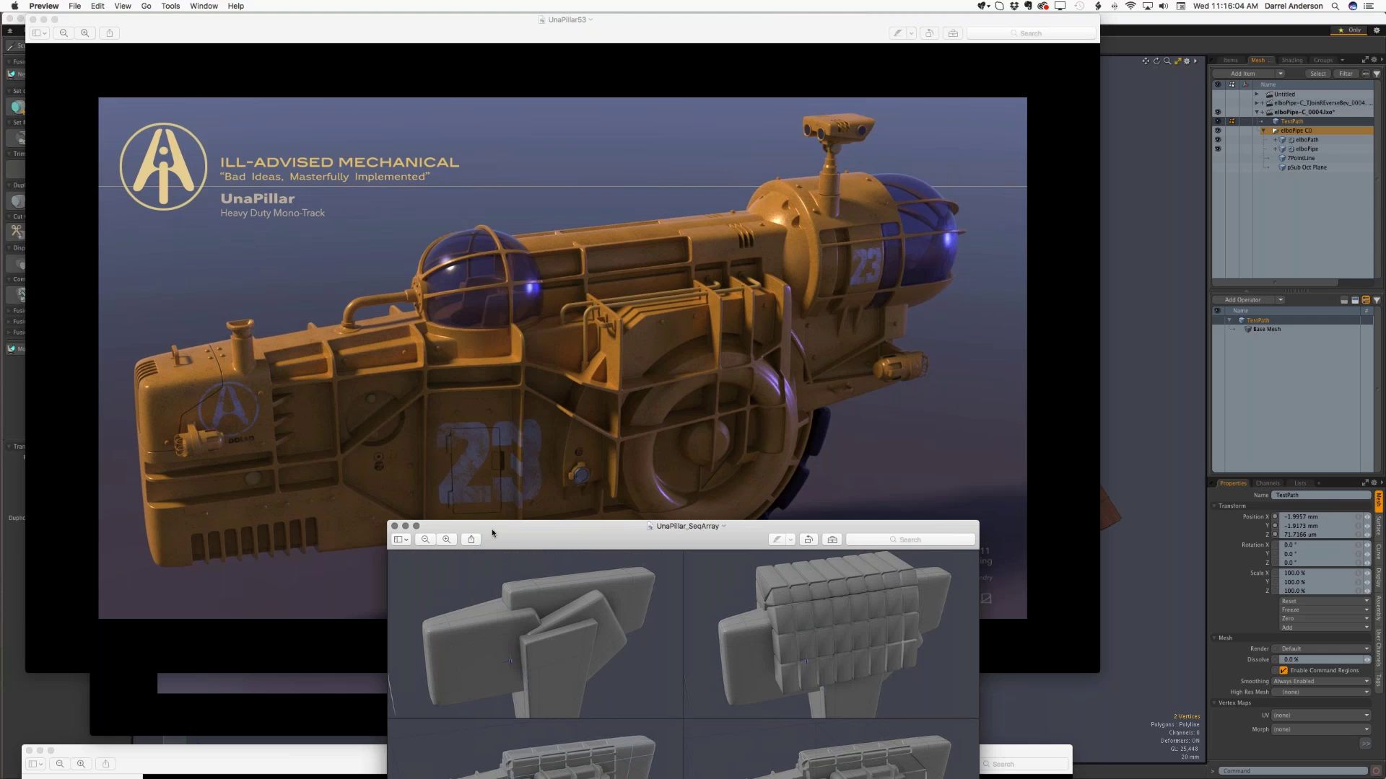
{"action": "left_click_drag", "start_coordinate": [492, 540], "coordinate": [489, 566]}
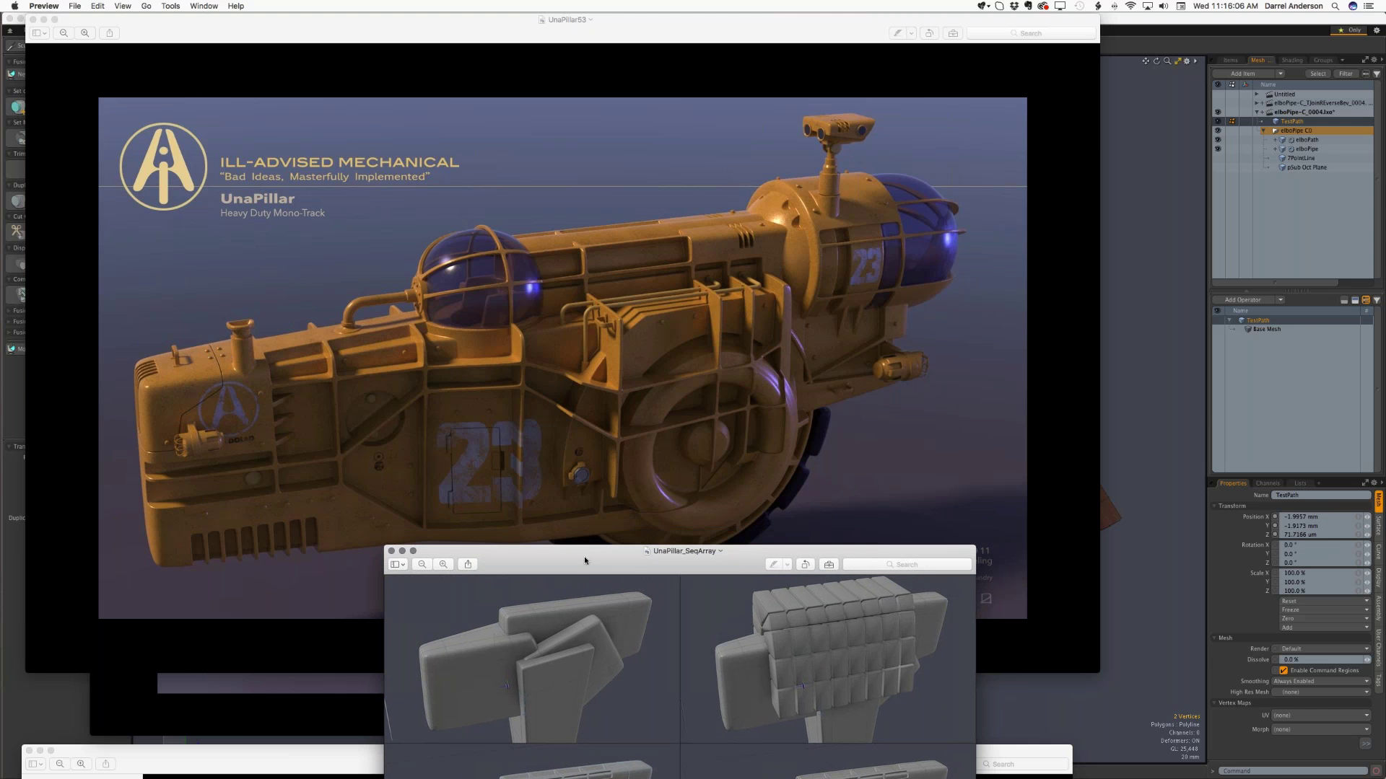
{"action": "left_click_drag", "start_coordinate": [585, 560], "coordinate": [399, 27]}
{"action": "left_click_drag", "start_coordinate": [154, 747], "coordinate": [145, 53]}
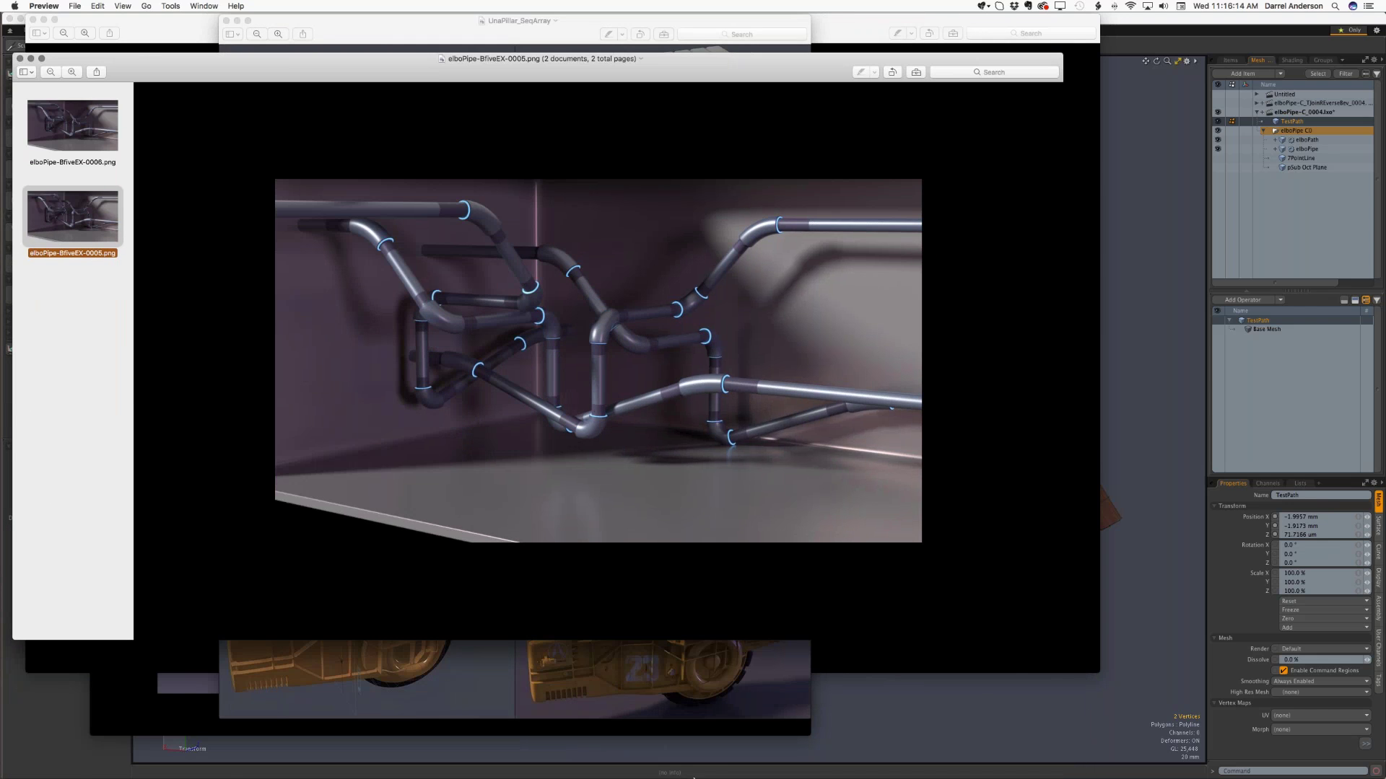
- Return to the elboPipe-C_0004.lxo scene in Modo and clear the vertex selection
{"action": "left_click", "coordinate": [929, 709]}
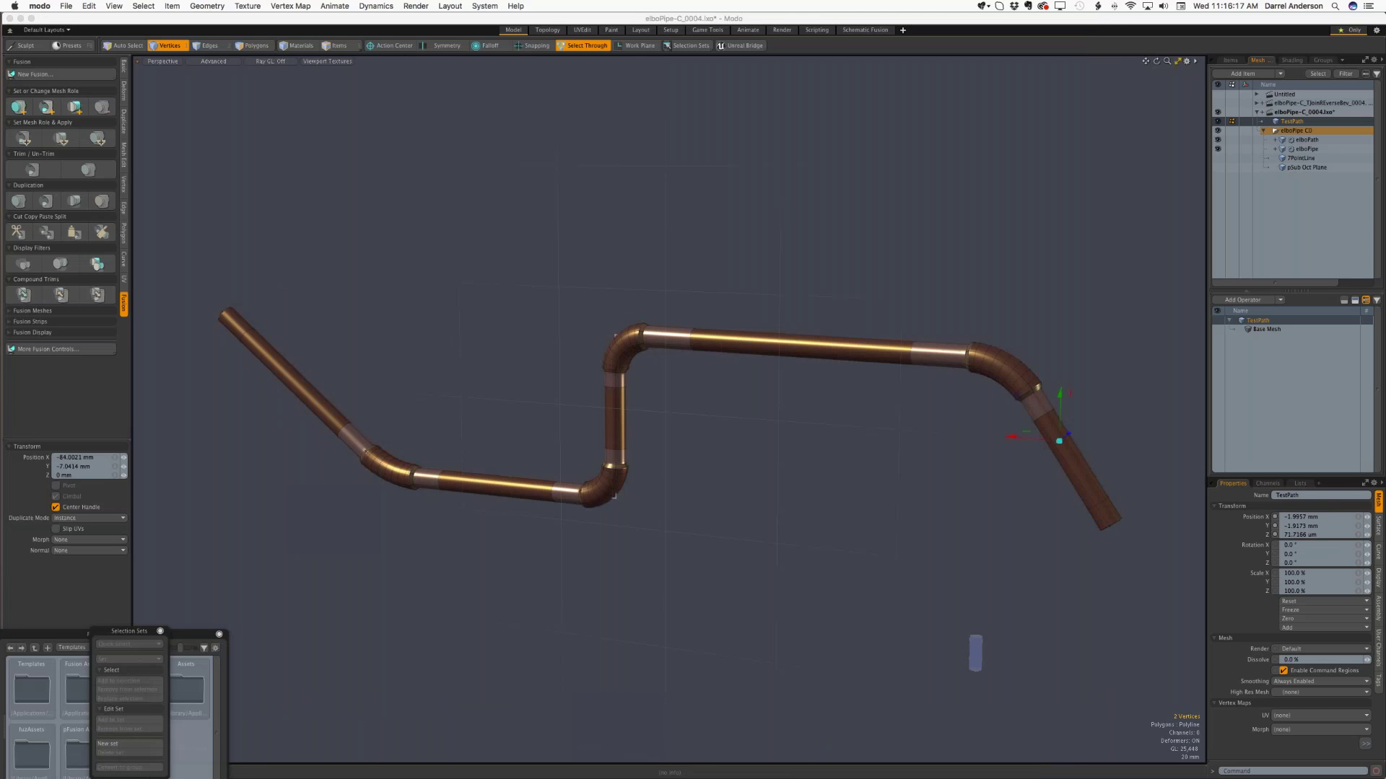
{"action": "left_click", "coordinate": [319, 323]}
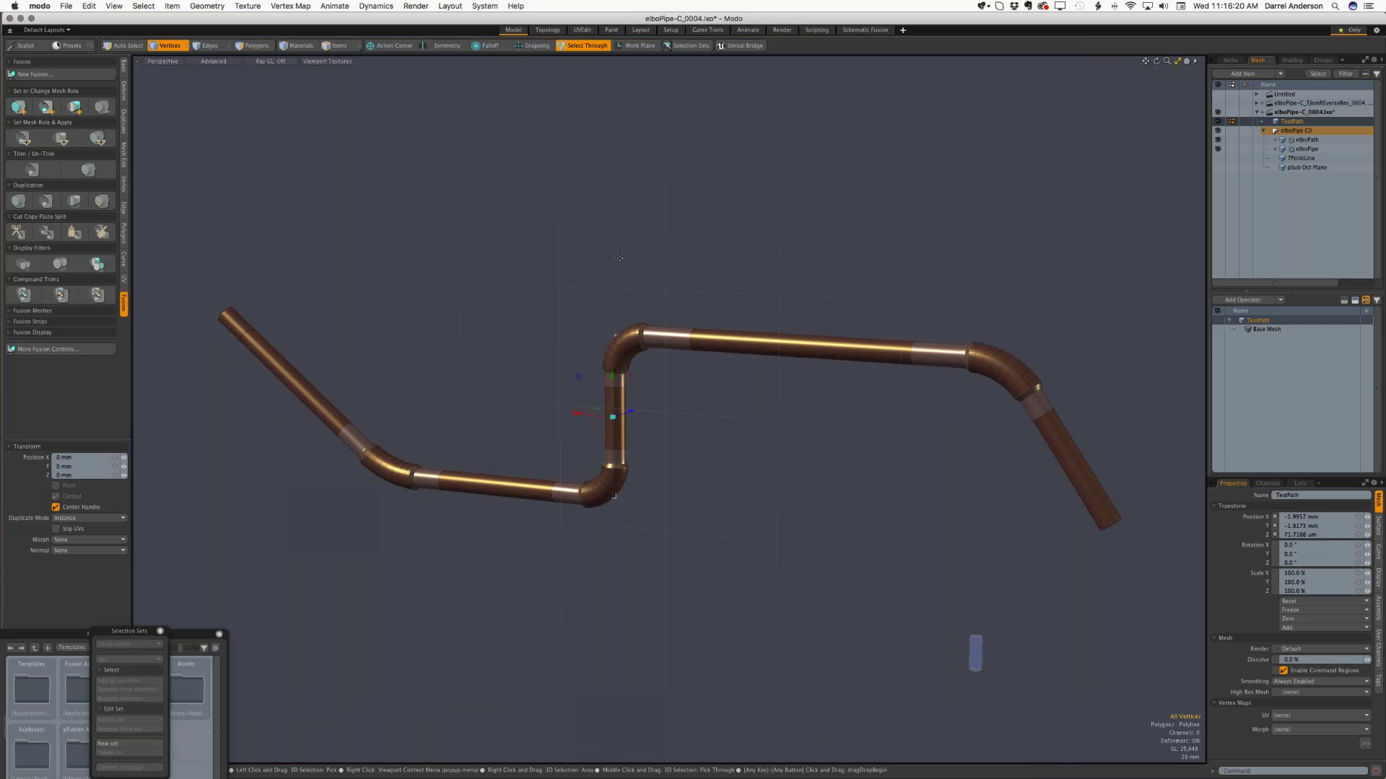
{"action": "key", "text": "q"}
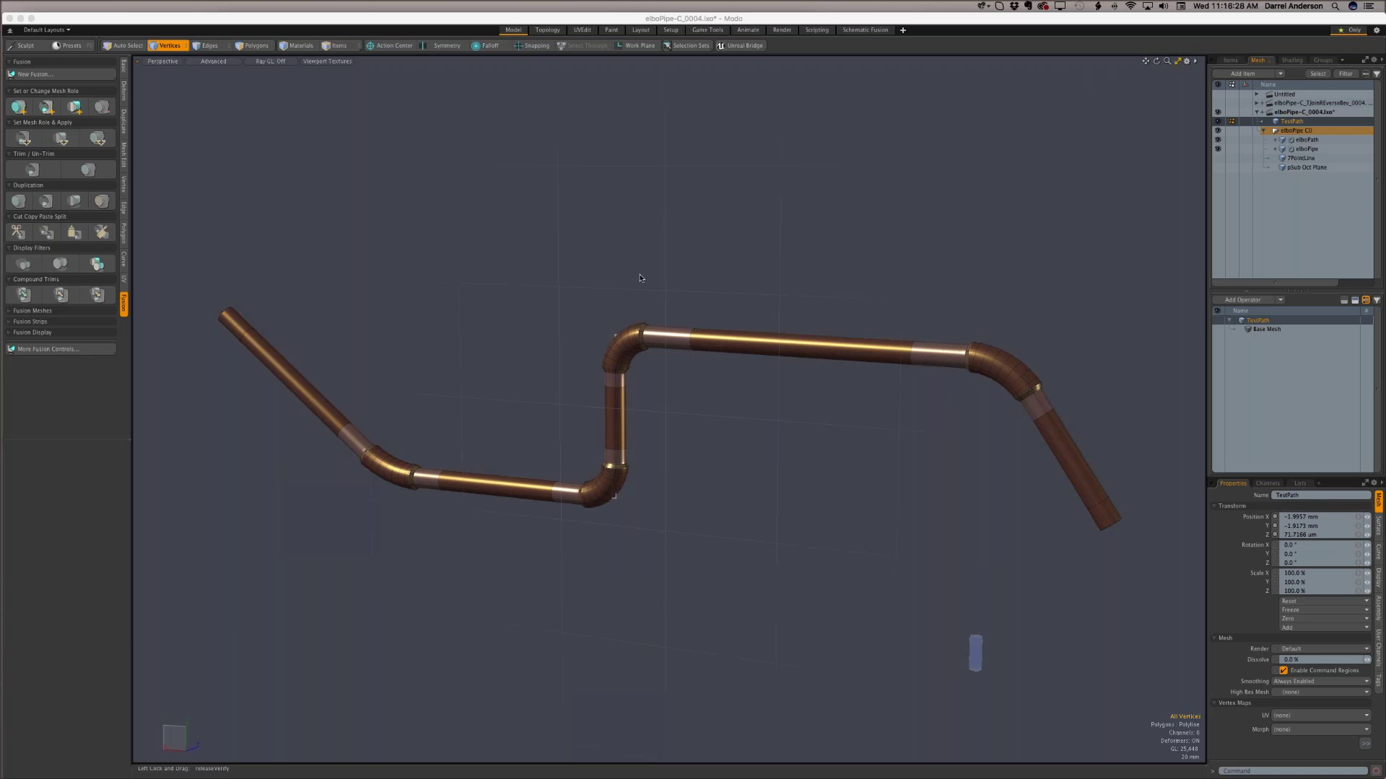
{"action": "left_click", "coordinate": [775, 239]}
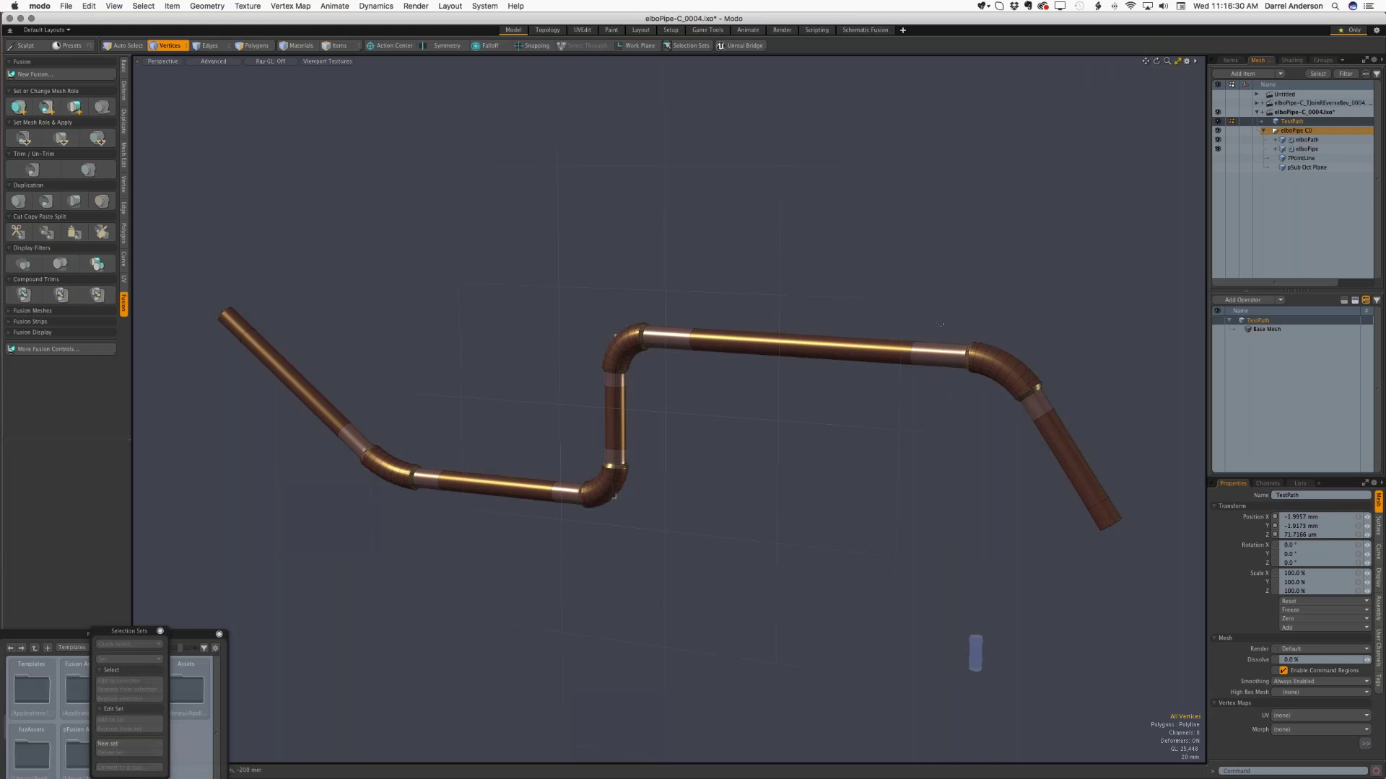
- Lasso the right-end pipe vertices and move them up and inward, reshaping the last elbow
{"action": "right_click_drag", "start_coordinate": [1043, 443], "coordinate": [972, 336]}
{"action": "right_click_drag", "start_coordinate": [927, 274], "coordinate": [1145, 588]}
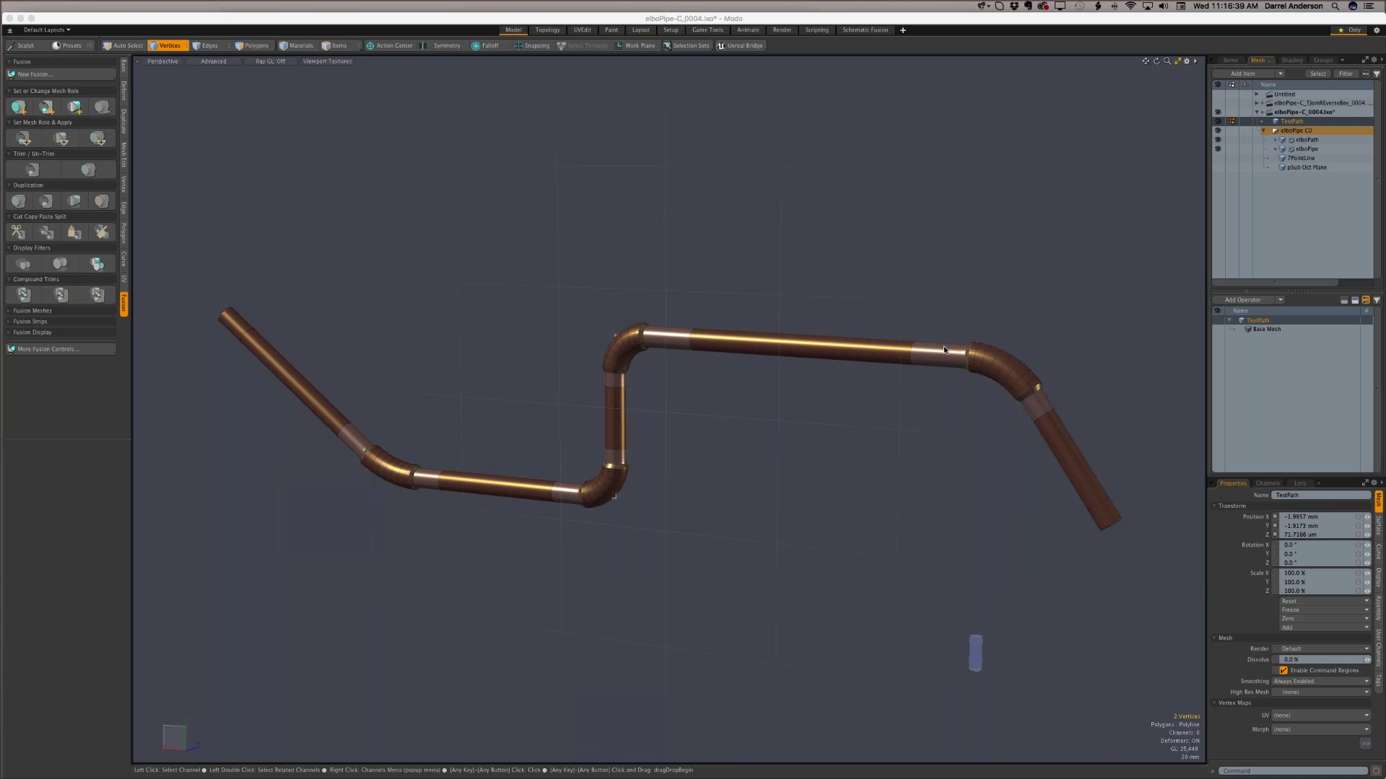
{"action": "left_click", "coordinate": [835, 338]}
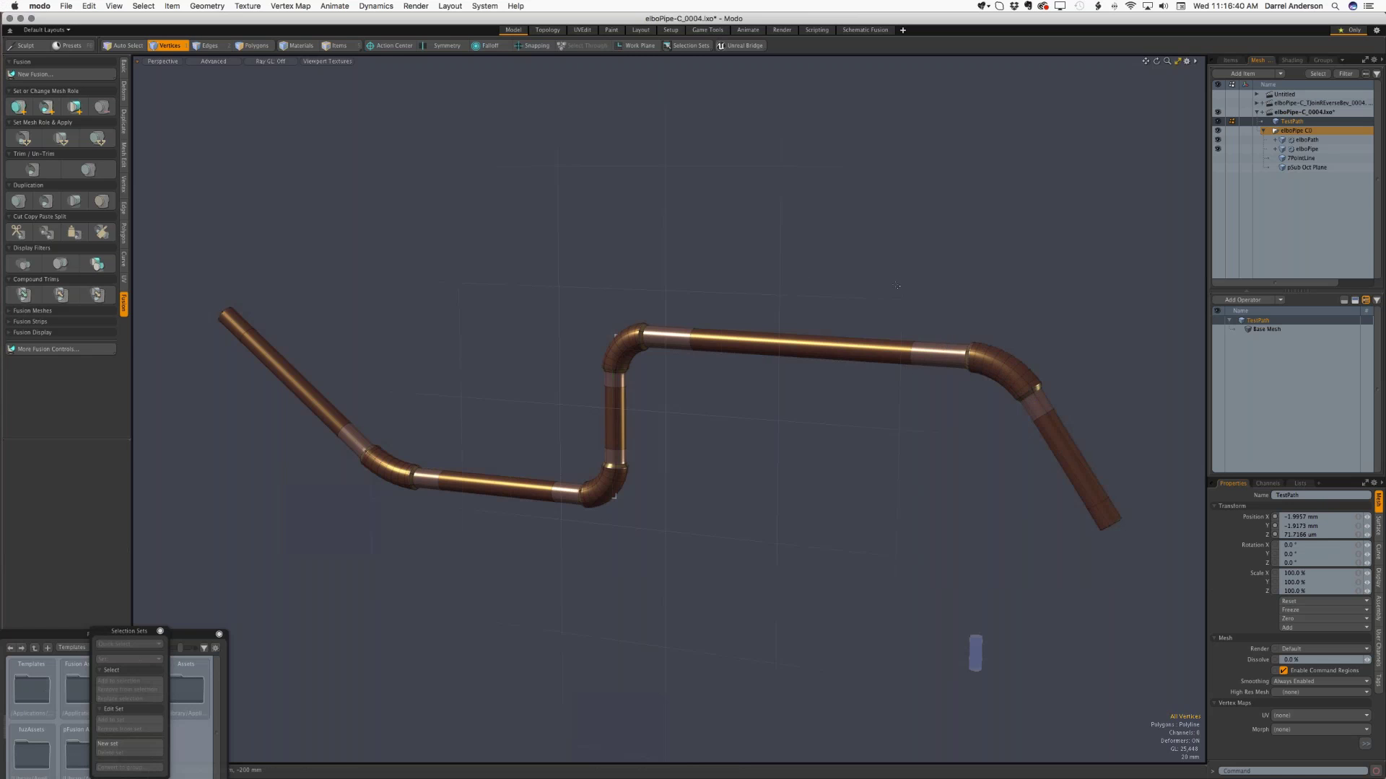
{"action": "key", "text": "w"}
{"action": "right_click_drag", "start_coordinate": [1097, 489], "coordinate": [1081, 399]}
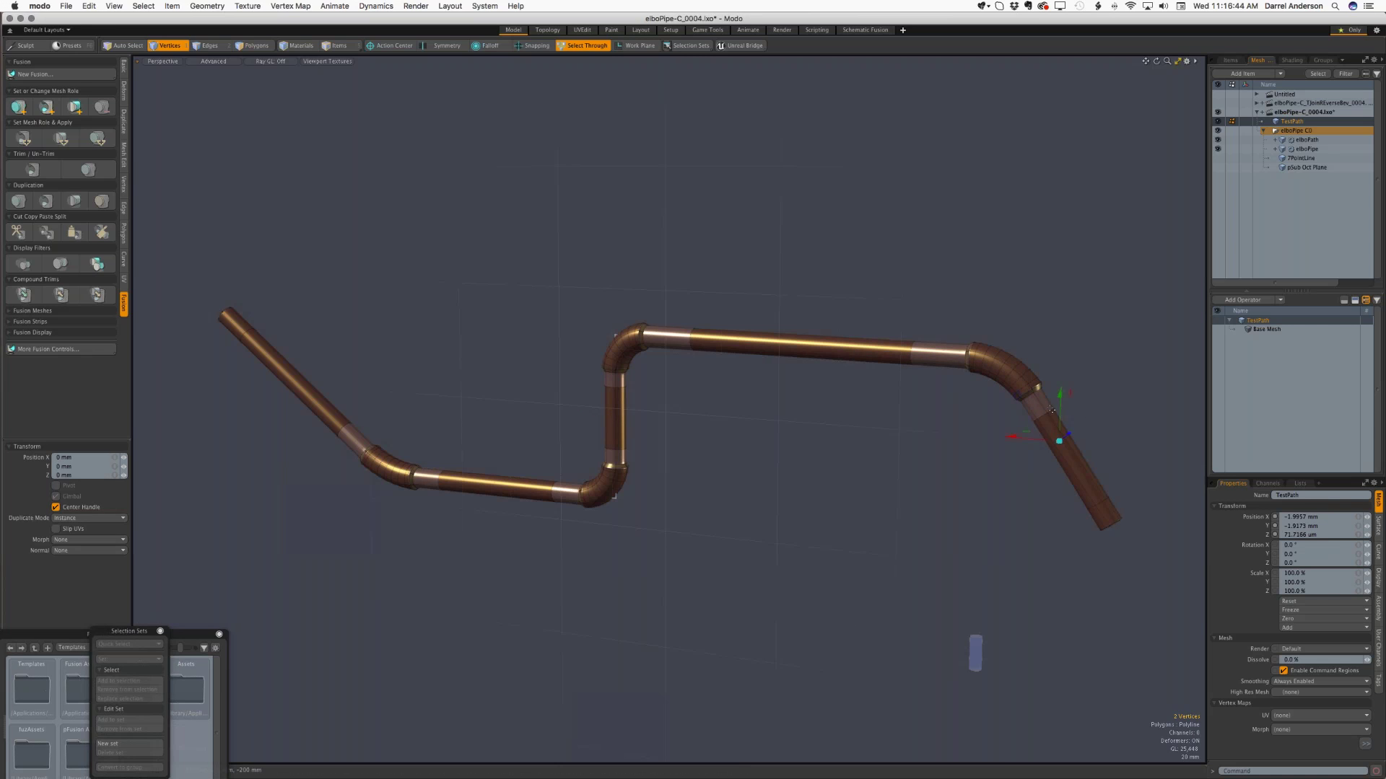
{"action": "left_click_drag", "start_coordinate": [1052, 410], "coordinate": [1021, 389]}
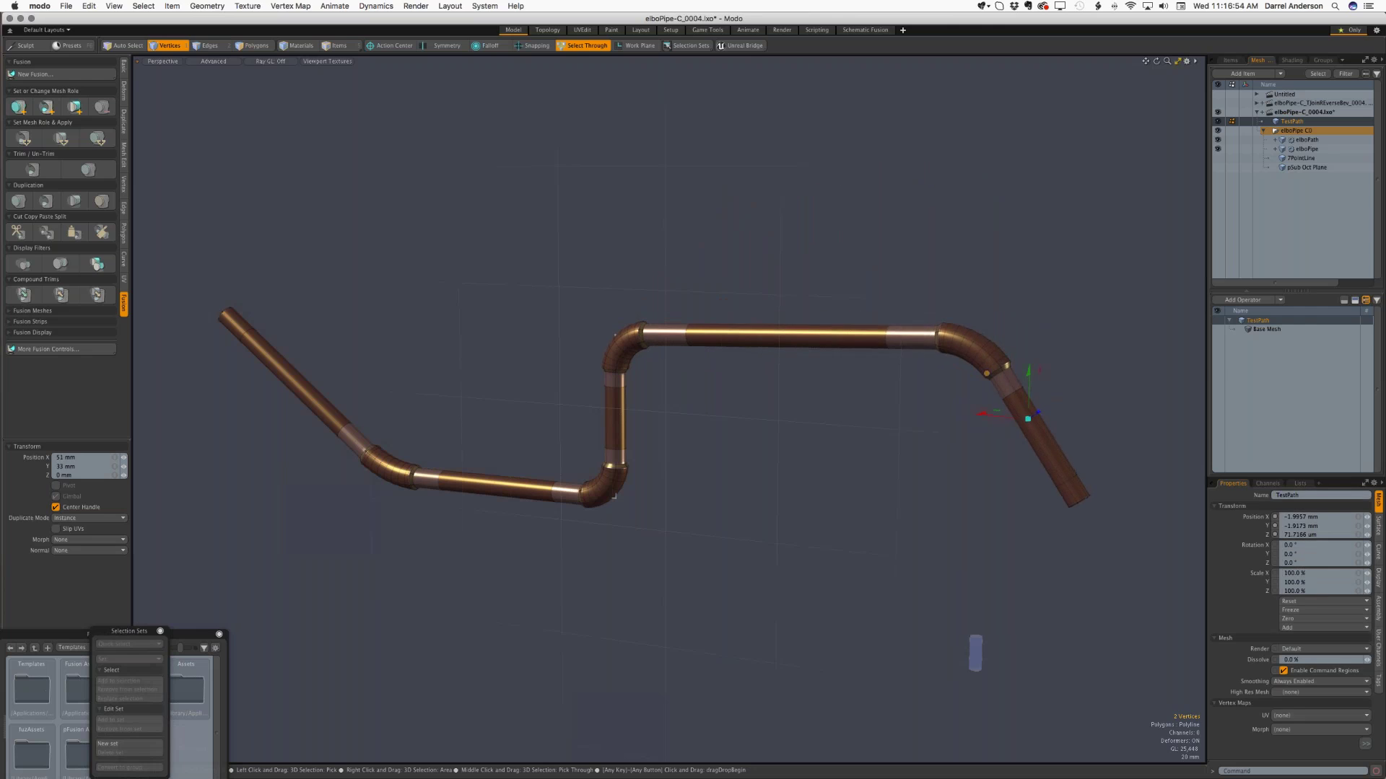
{"action": "left_click_drag", "start_coordinate": [614, 496], "coordinate": [623, 495]}
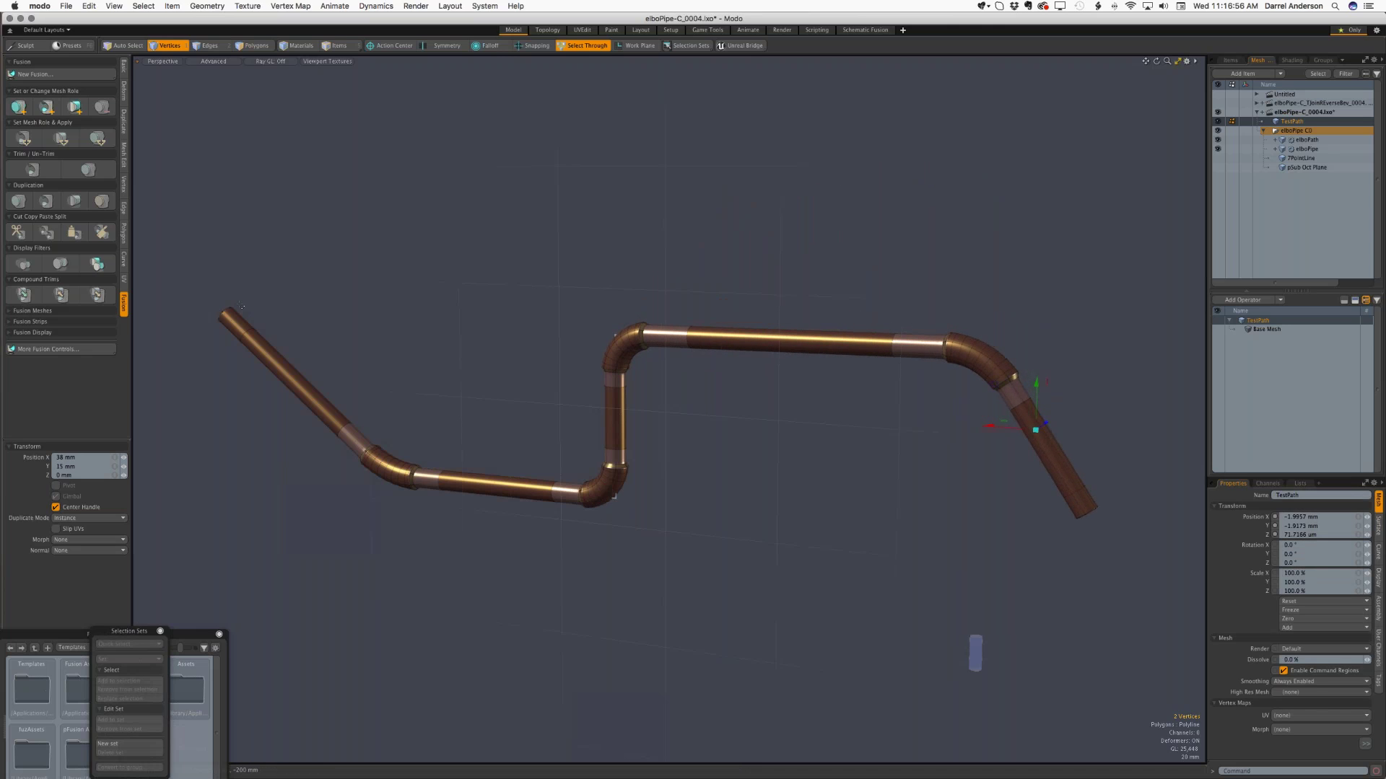
- Insert a new vertex midway along the top pipe run with the Edge tab's Add Point tool
{"action": "left_click", "coordinate": [123, 209]}
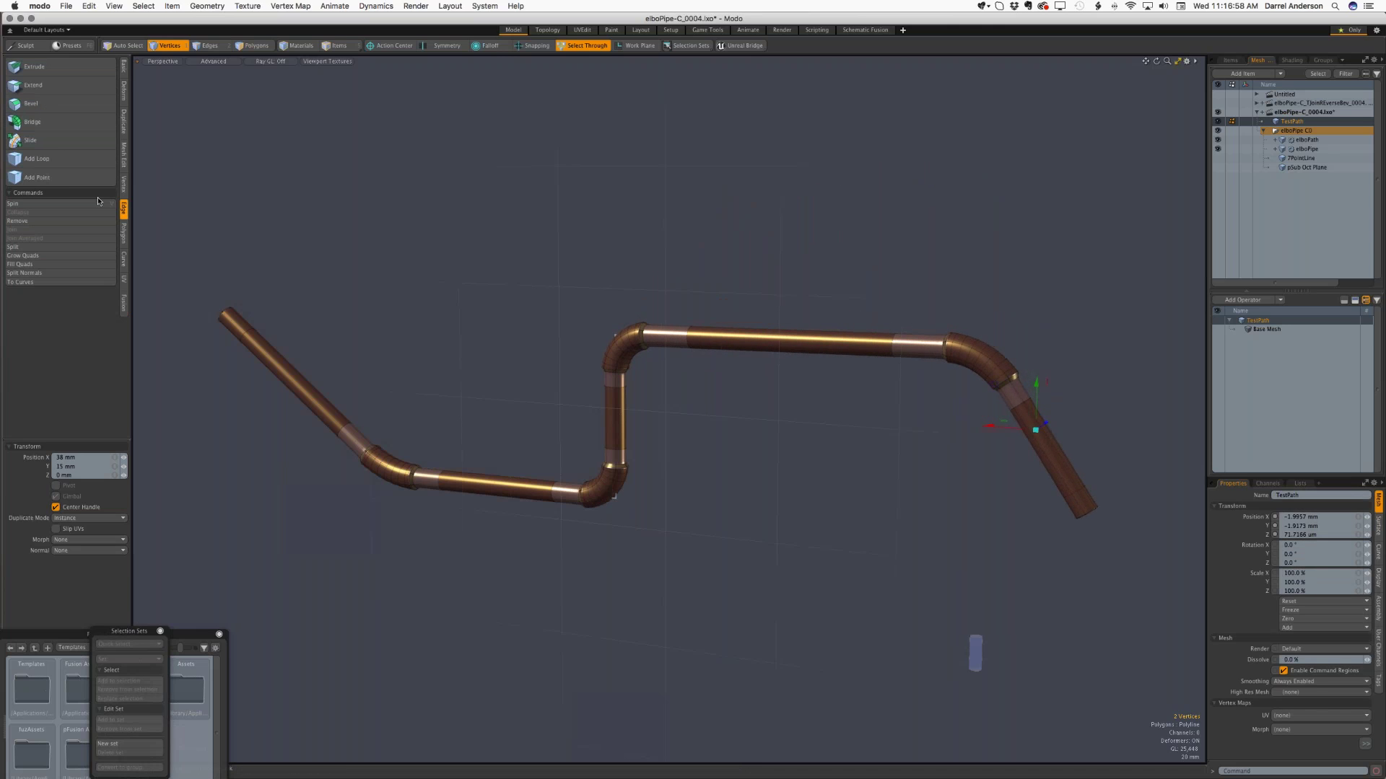
{"action": "left_click", "coordinate": [36, 158]}
{"action": "left_click", "coordinate": [36, 177]}
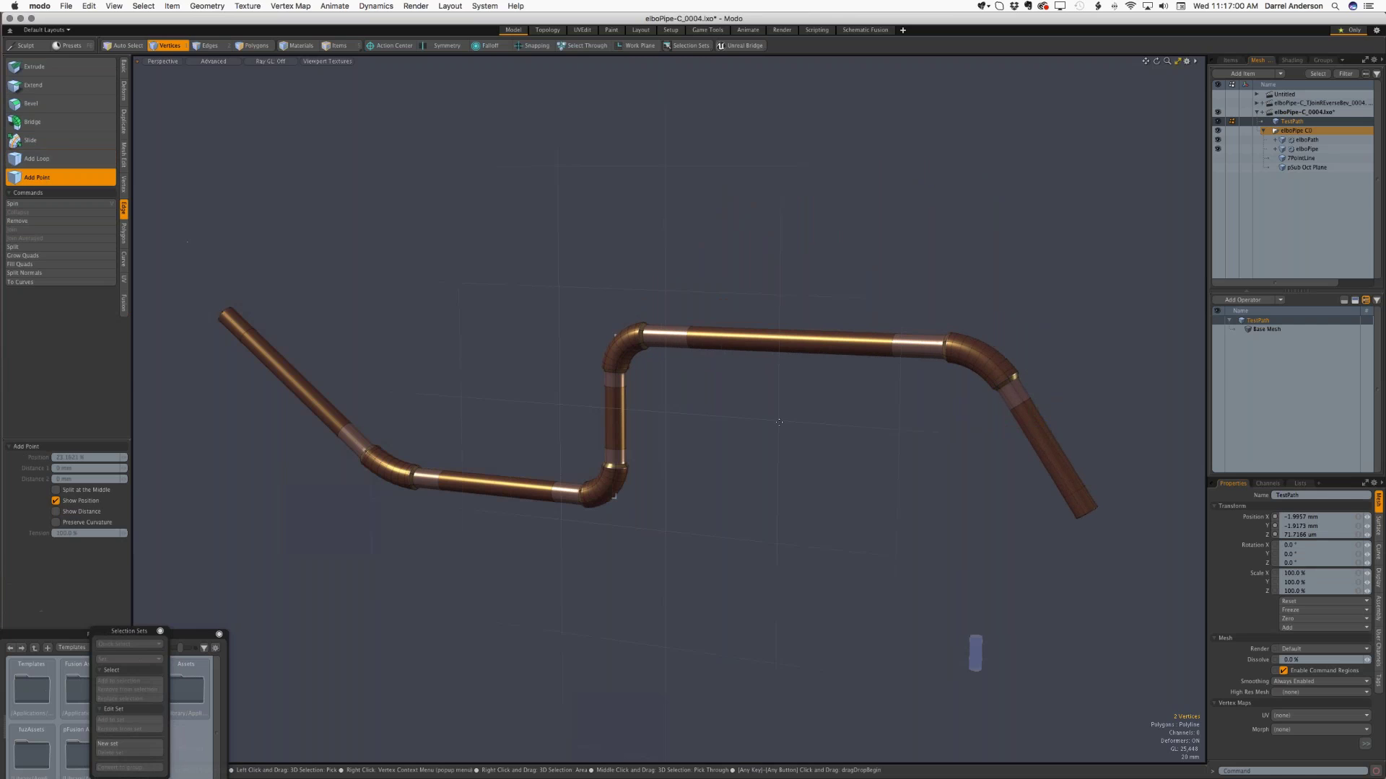
{"action": "left_click", "coordinate": [797, 340]}
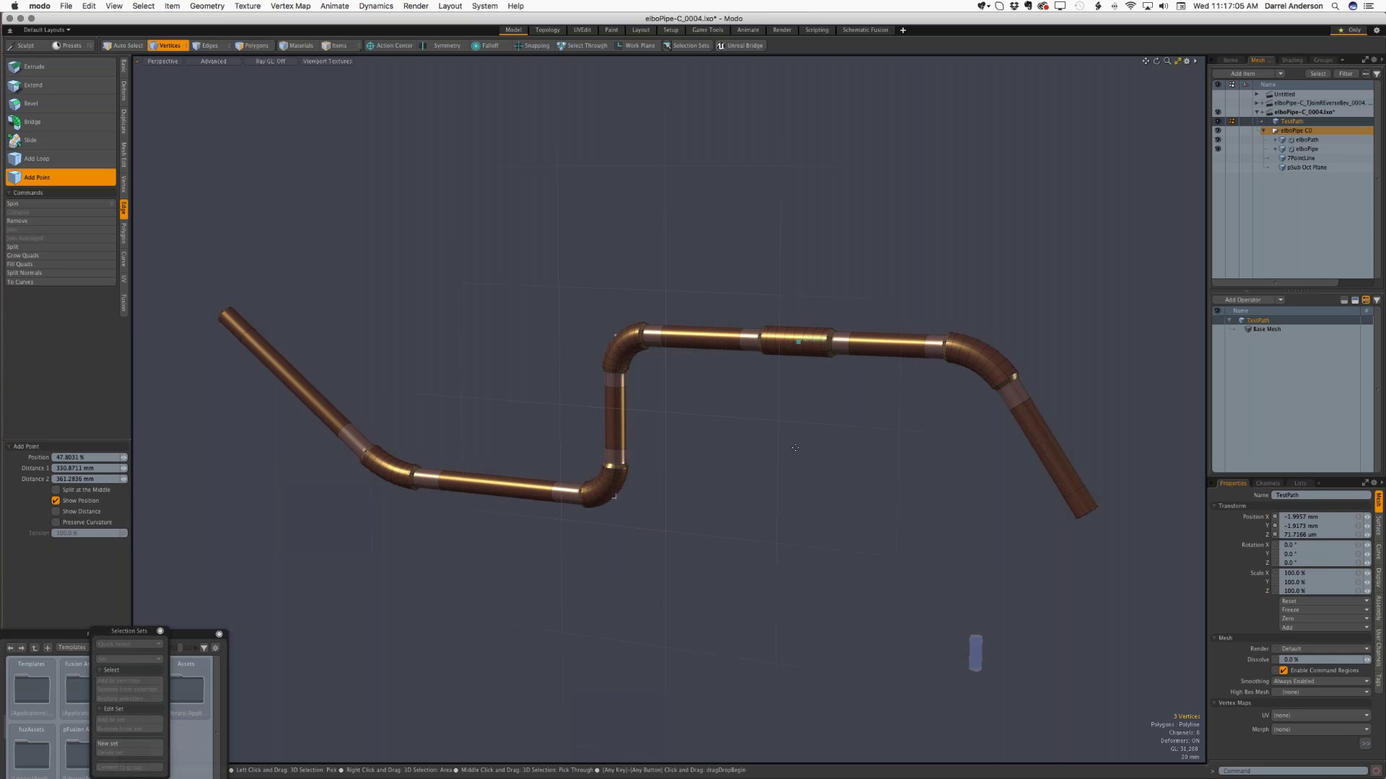
- Select the new midpoint vertex and move it up and forward to peak the top pipe run
{"action": "key", "text": "w"}
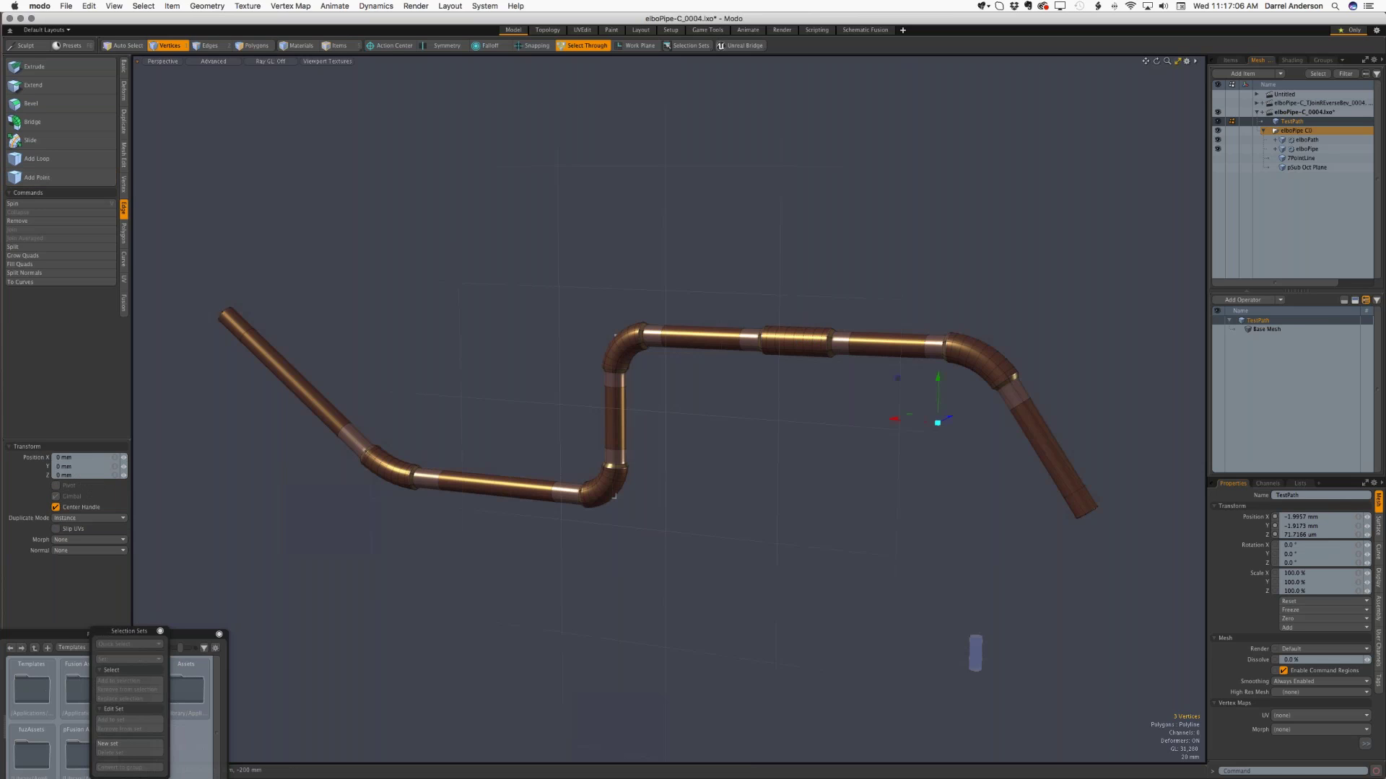
{"action": "right_click_drag", "start_coordinate": [734, 260], "coordinate": [865, 420]}
{"action": "left_click_drag", "start_coordinate": [761, 300], "coordinate": [765, 215]}
{"action": "left_click_drag", "start_coordinate": [615, 496], "coordinate": [977, 273], "text": "alt"}
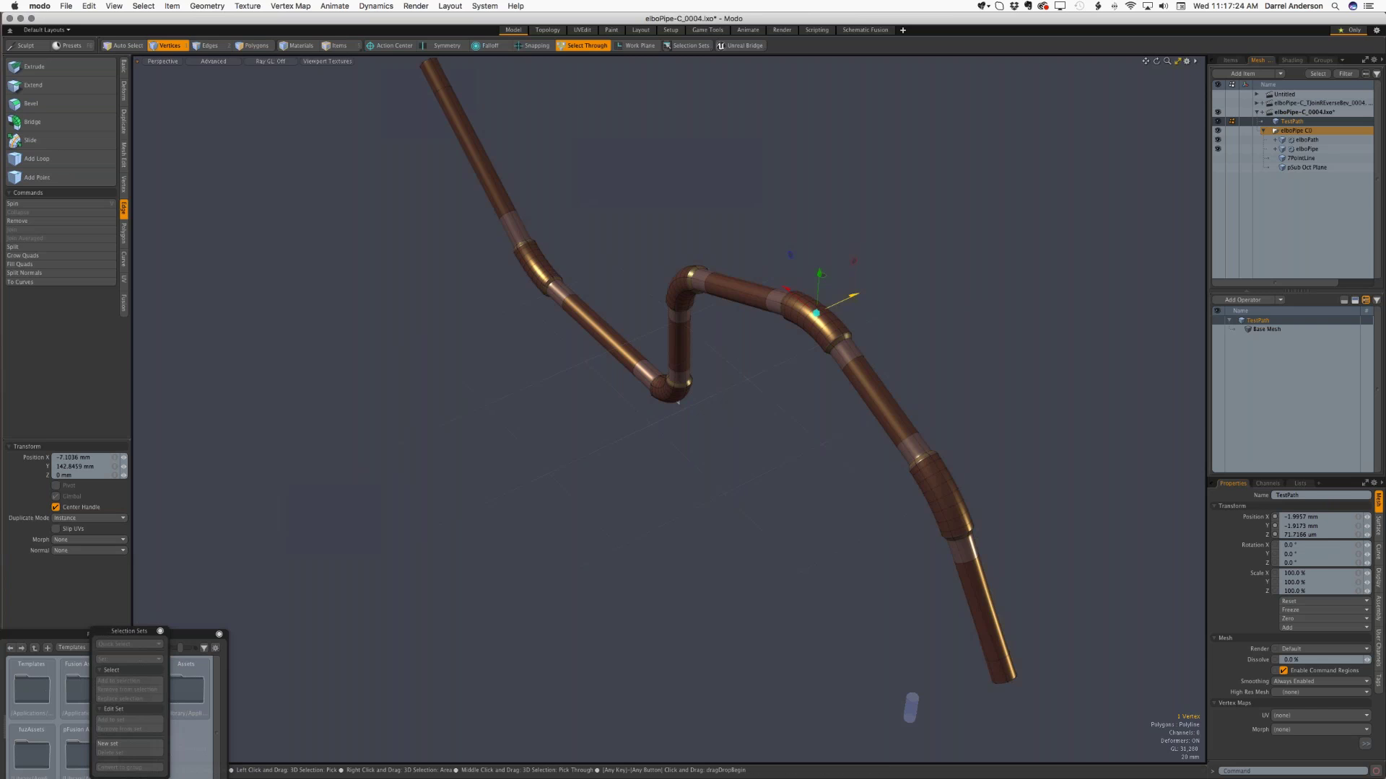
{"action": "left_click_drag", "start_coordinate": [856, 298], "coordinate": [668, 456]}
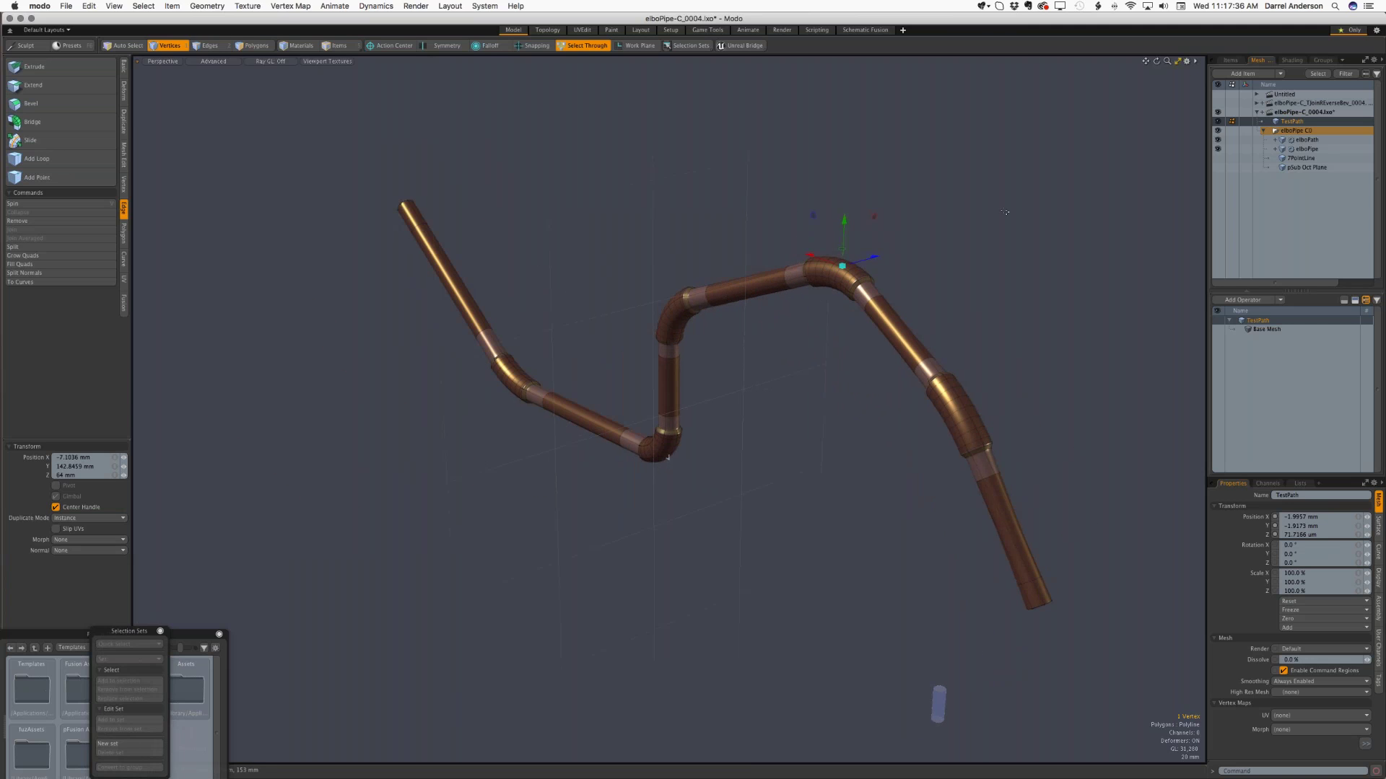
{"action": "left_click_drag", "start_coordinate": [667, 457], "coordinate": [774, 486], "text": "alt"}
{"action": "left_click_drag", "start_coordinate": [855, 228], "coordinate": [1119, 332]}
{"action": "left_click_drag", "start_coordinate": [871, 610], "coordinate": [954, 595], "text": "alt"}
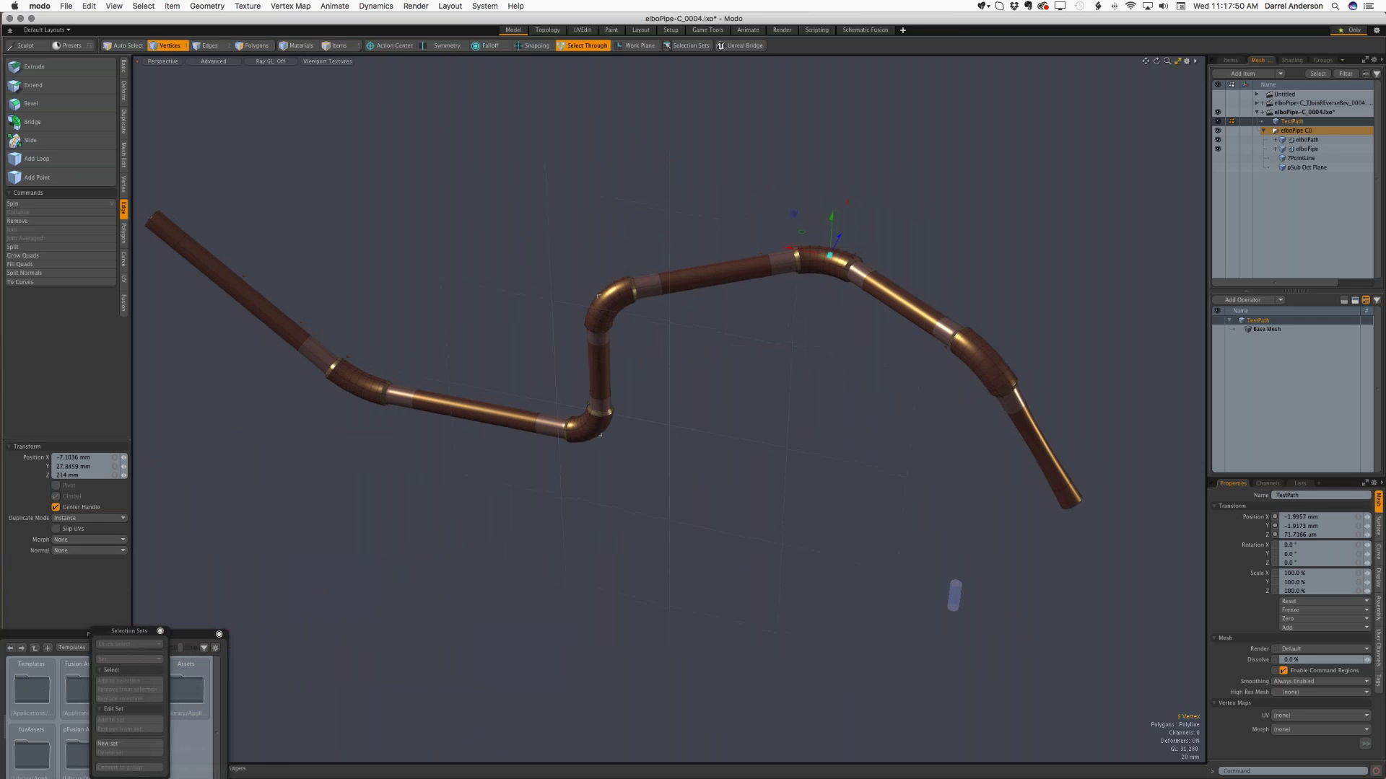